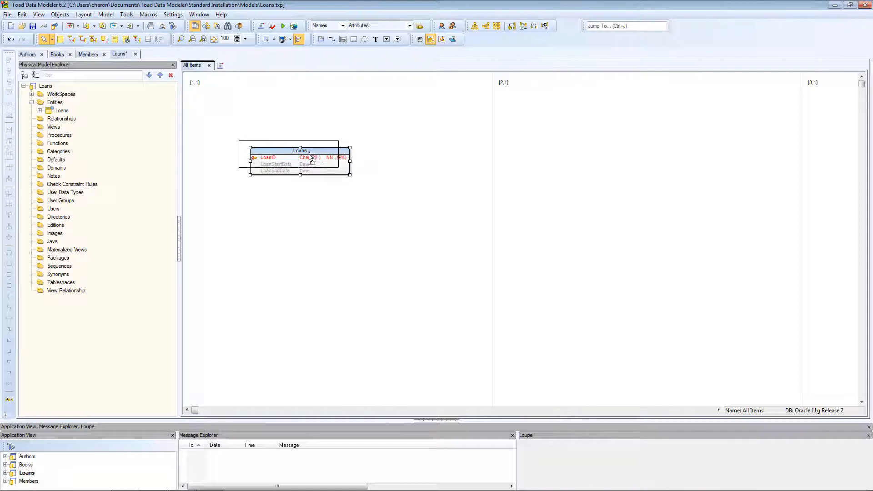
Step: Look over the entity diagrams of the Books and Members models, and return to the Loans model
click(469, 118)
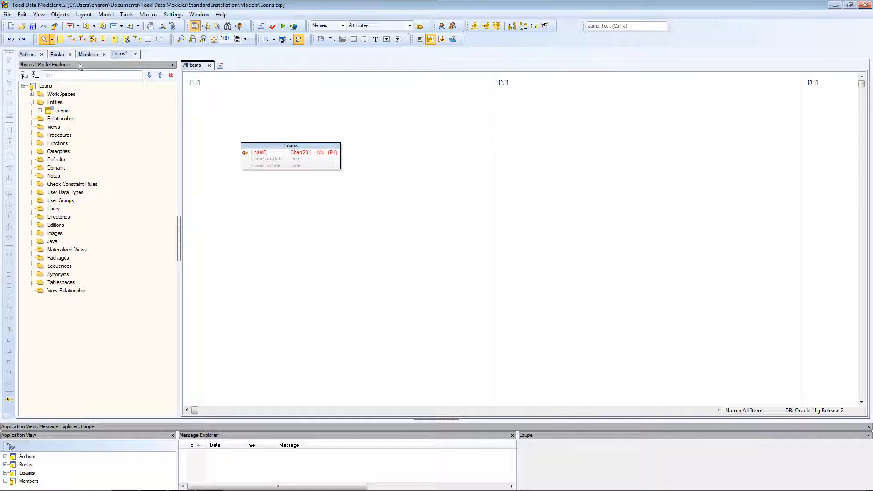
click(57, 54)
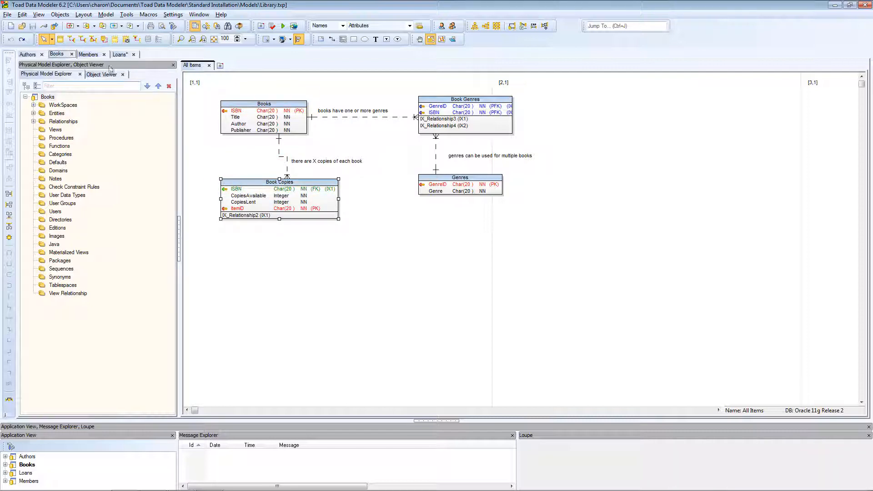
click(93, 56)
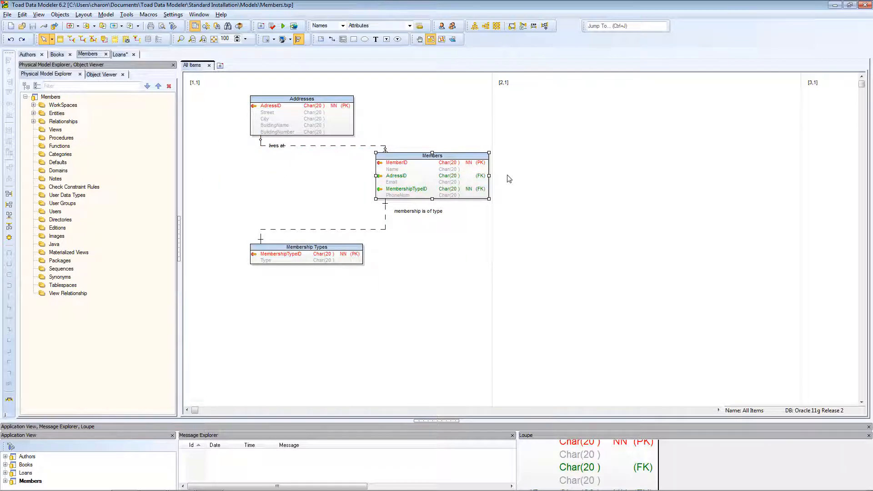
click(121, 55)
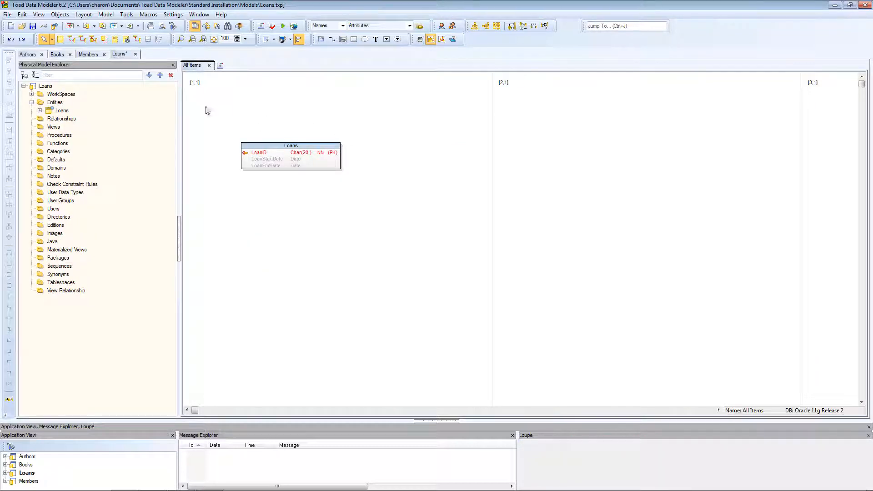
Step: Insert the Book Copies entity from the Books model into the Loans model's active workspace as an external object
right_click(45, 86)
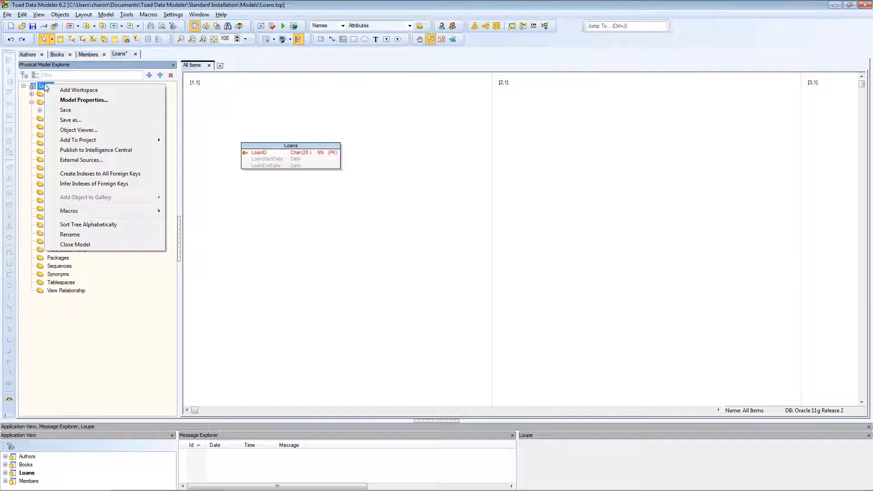
click(81, 161)
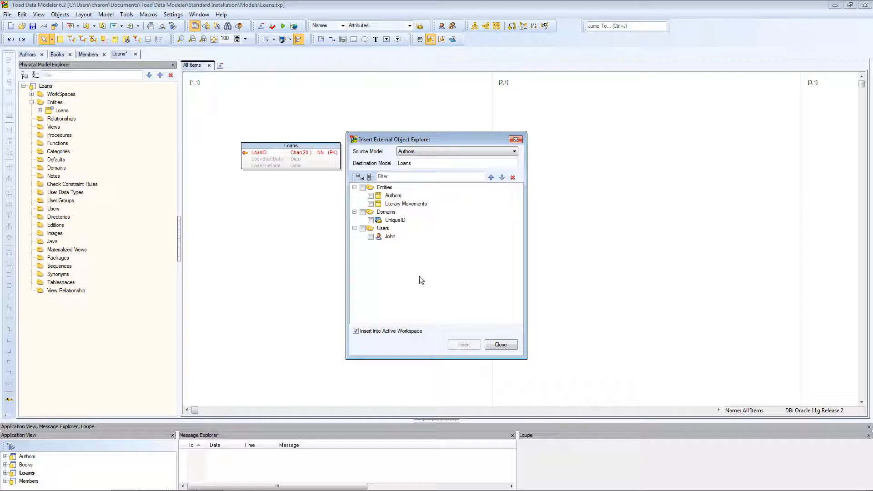
click(420, 154)
click(411, 166)
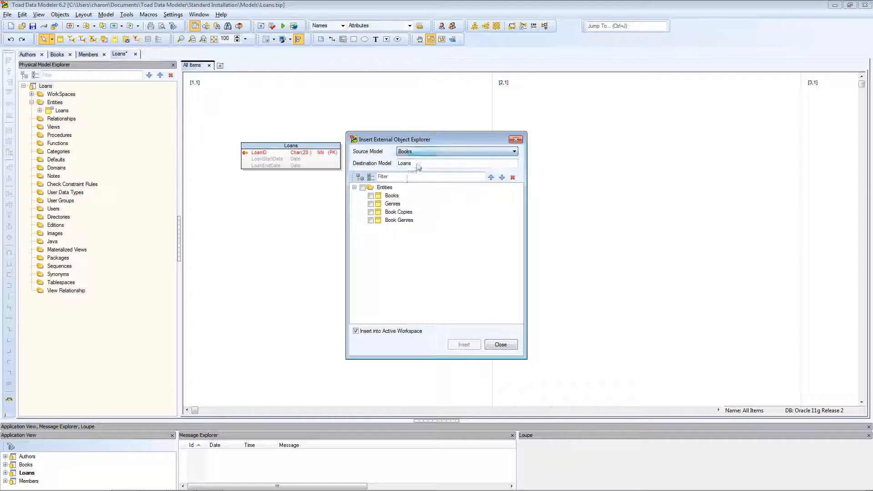
click(371, 212)
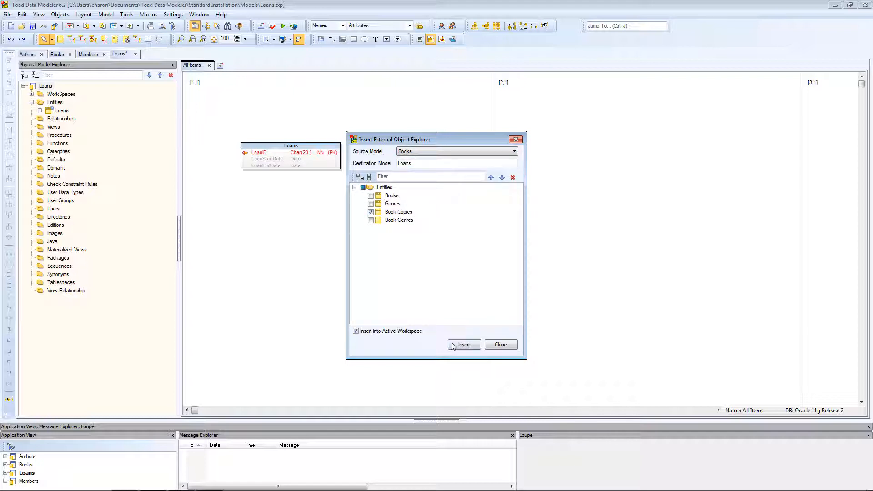
click(464, 345)
Step: Insert the Members entity from the Members model as an external object and close the external object explorer
click(413, 151)
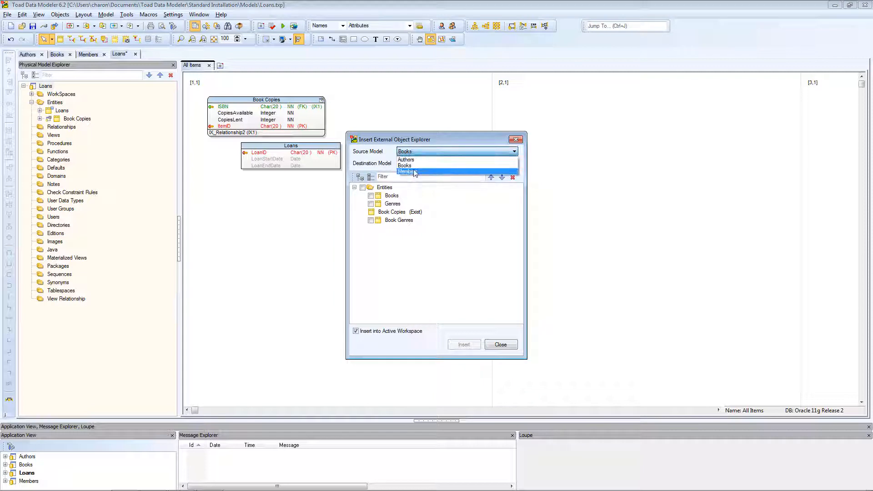
click(409, 172)
click(370, 196)
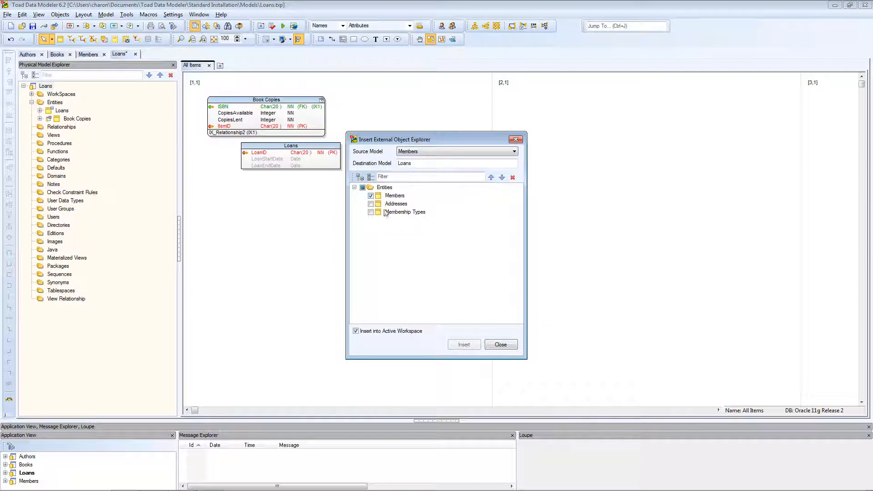
click(464, 344)
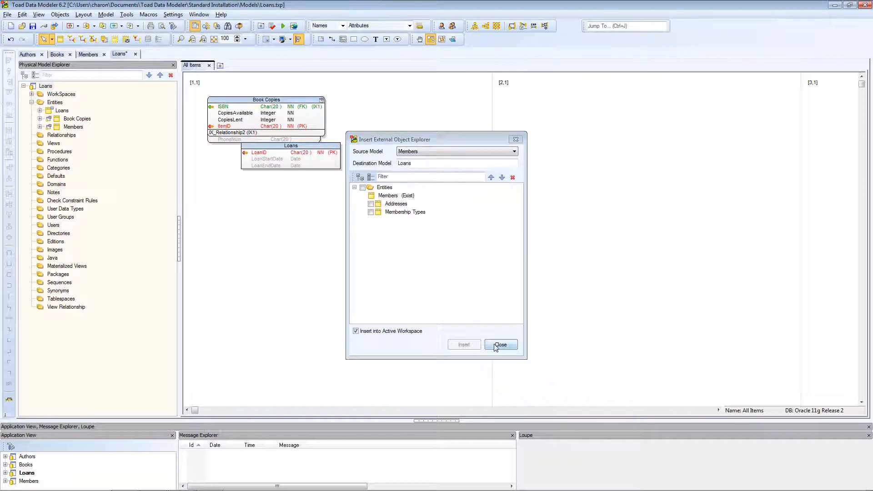
click(500, 344)
Step: Arrange the diagram with Members and Book Copies side by side and the Loans entity below them, without overlaps
drag(262, 114, 389, 114)
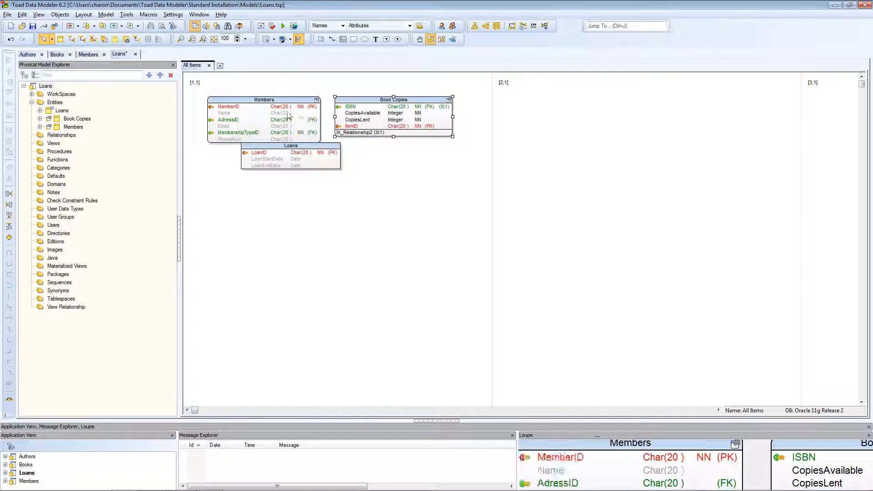
drag(279, 120, 278, 109)
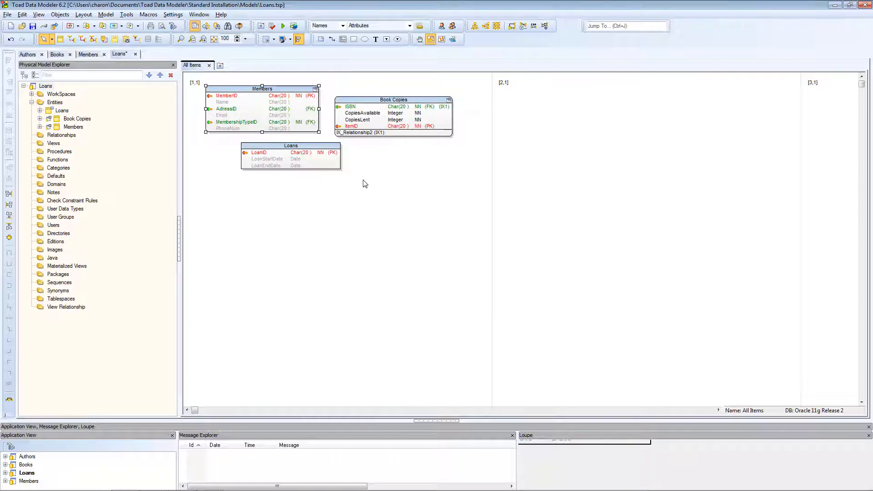
click(333, 89)
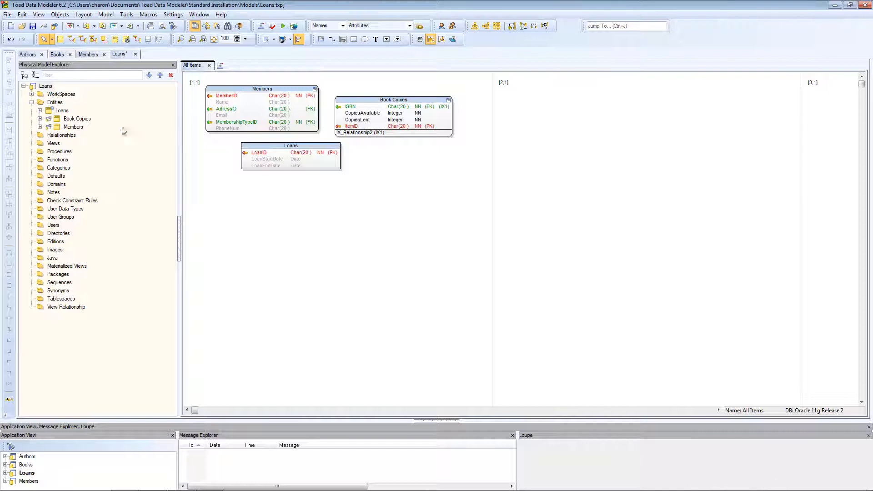
click(80, 119)
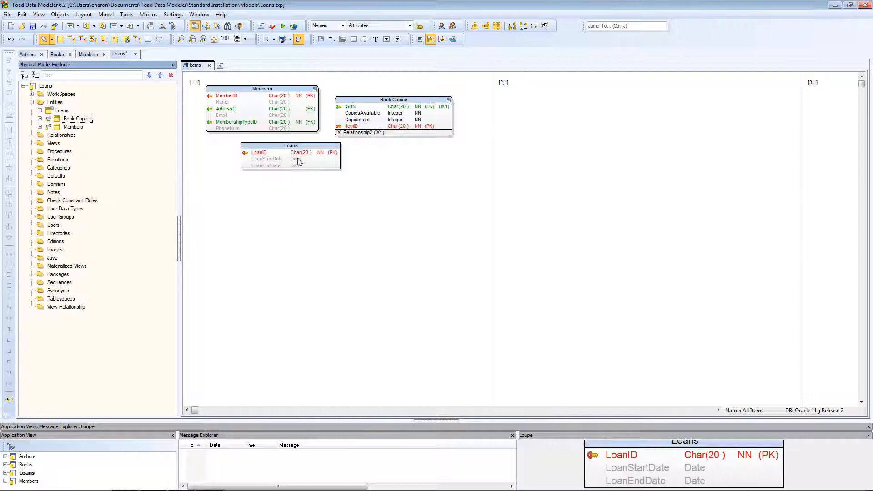
drag(301, 162, 306, 201)
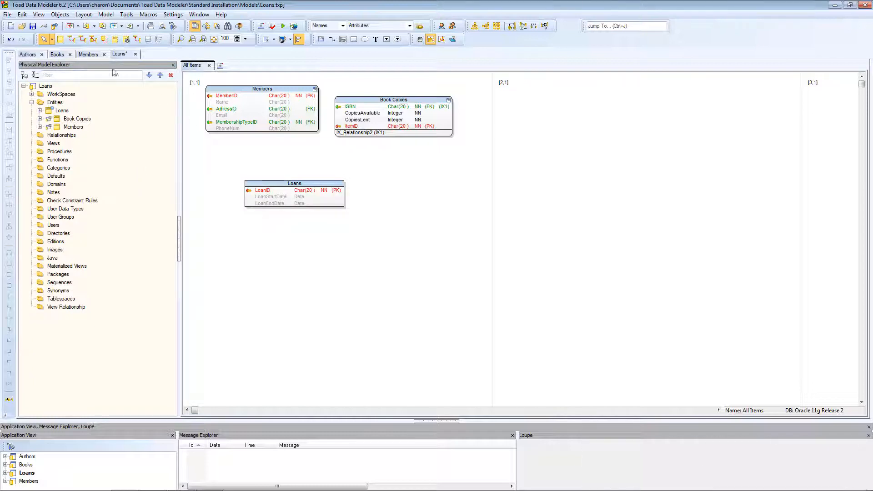
Step: Add non-identifying relationships from Members to Loans and from Book Copies to Loans
click(72, 39)
click(220, 119)
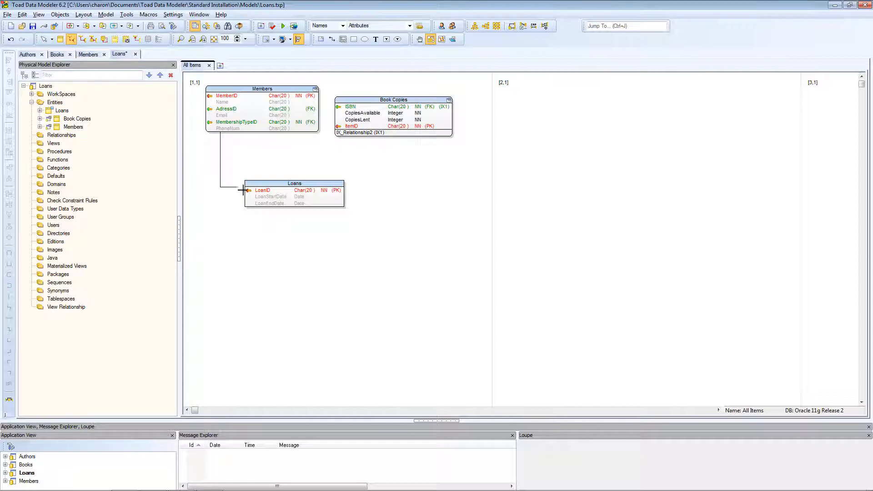
click(250, 182)
click(72, 39)
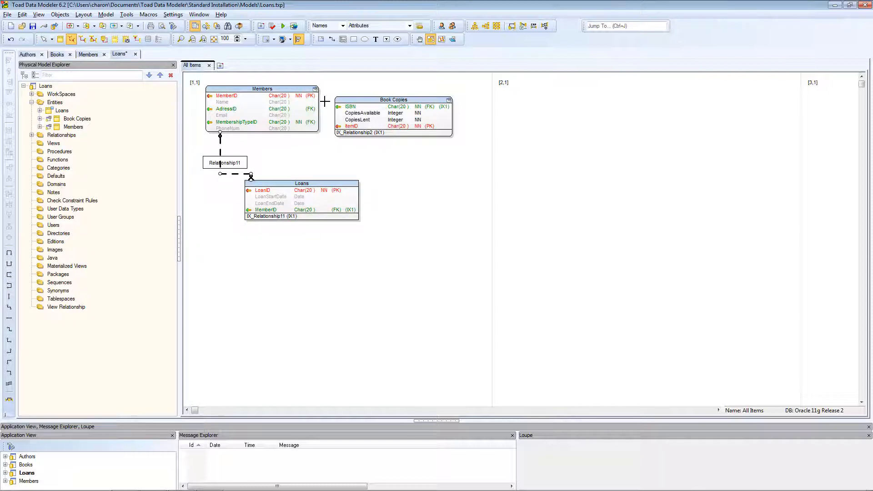
click(365, 120)
click(340, 199)
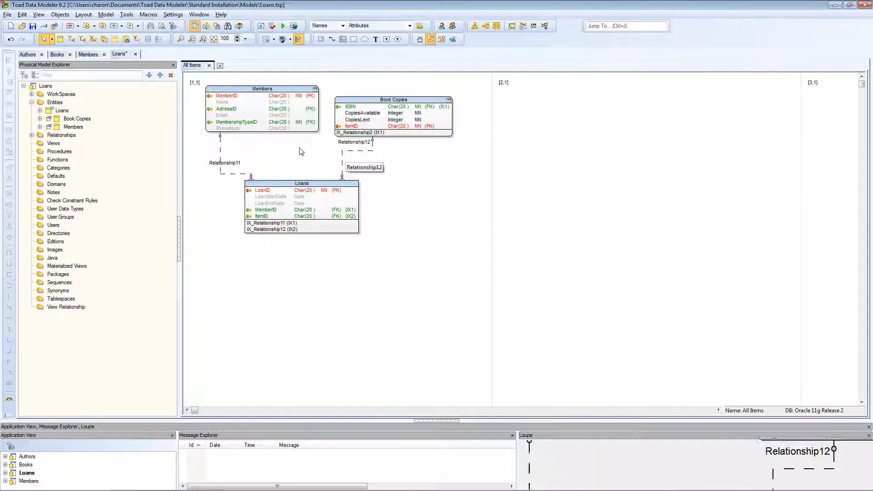
Step: Examine the attributes, keys and indexes in the external Members entity's properties, and close them
click(296, 128)
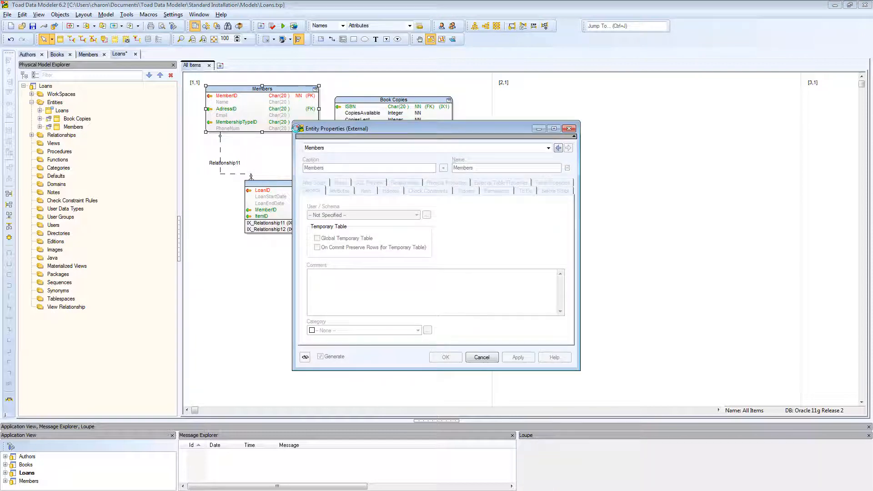
click(342, 190)
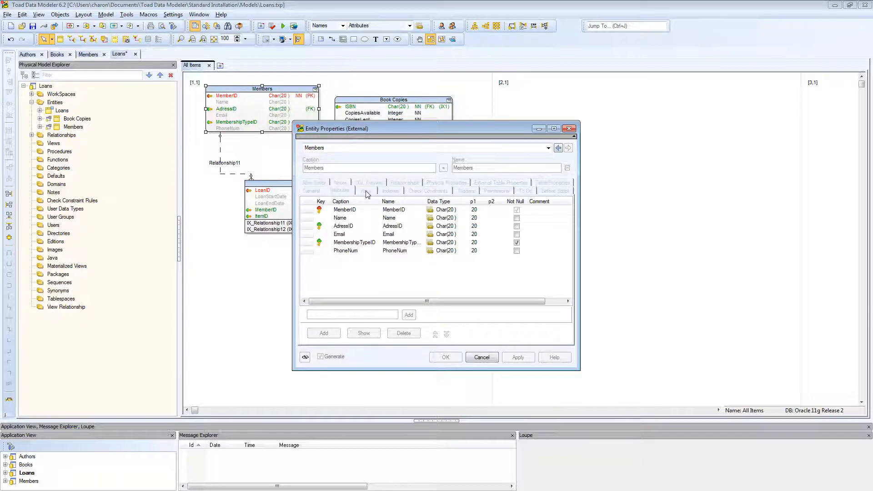
click(367, 191)
click(390, 191)
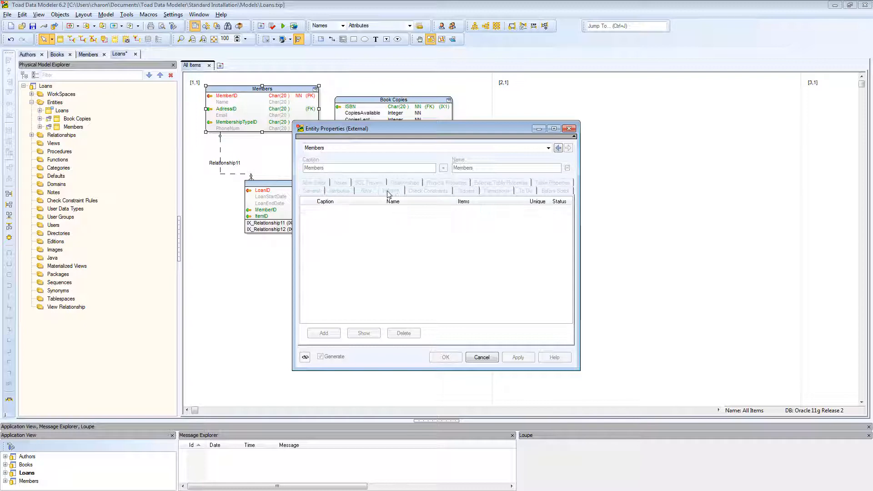
click(568, 129)
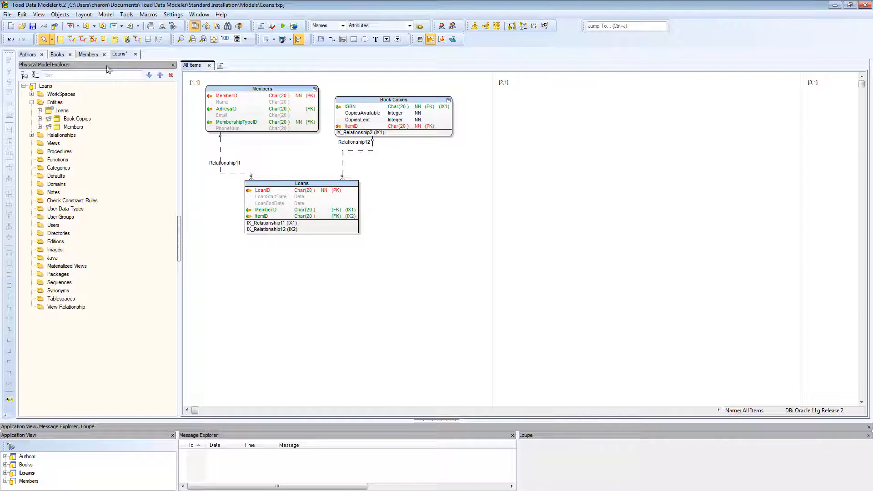
Step: Delete the PhoneNum attribute from the Members entity in the source Members model and save the entity's properties
click(89, 55)
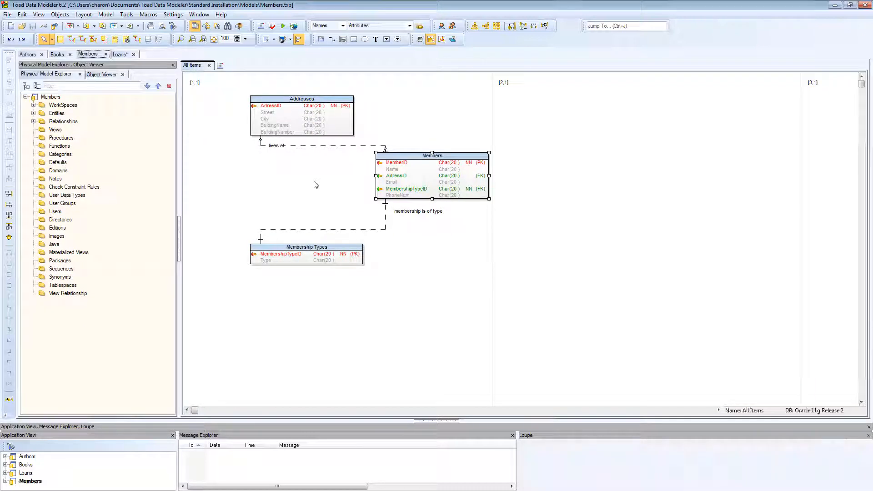
double_click(429, 182)
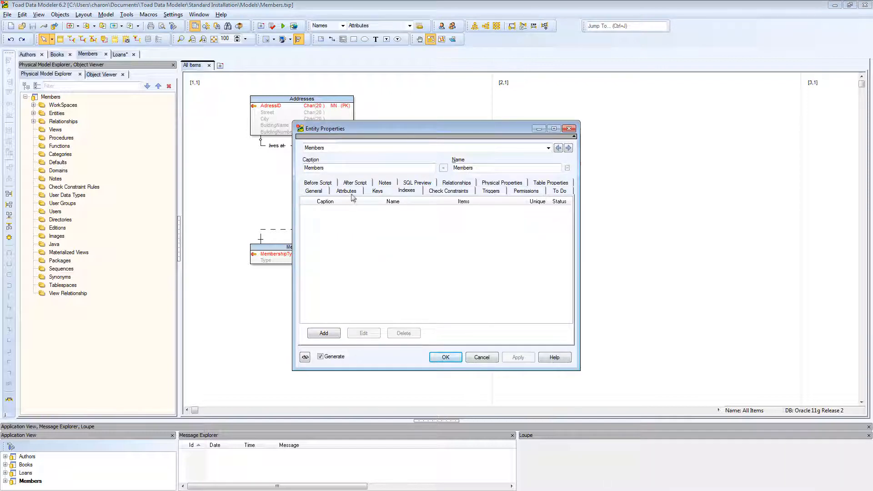
click(350, 192)
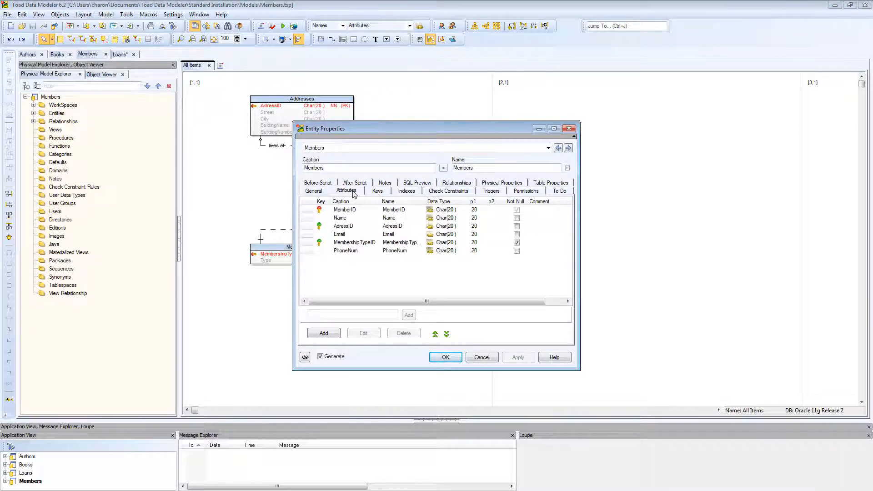
click(351, 253)
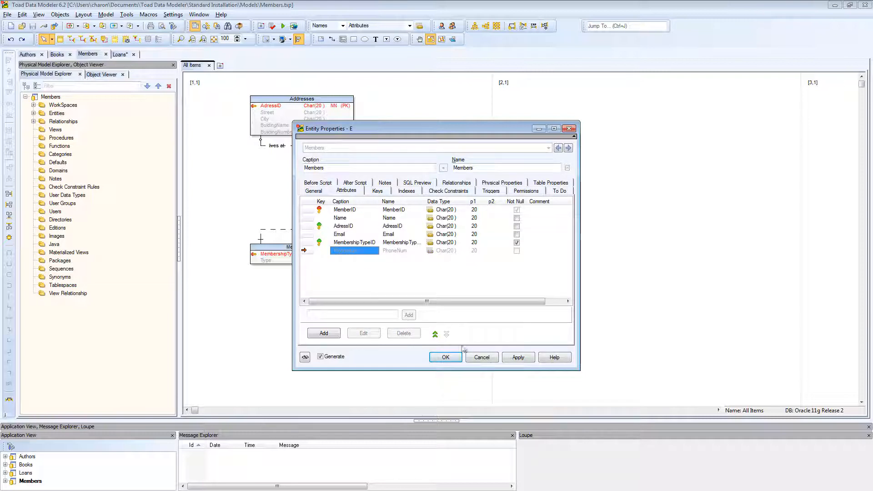
click(445, 357)
click(498, 172)
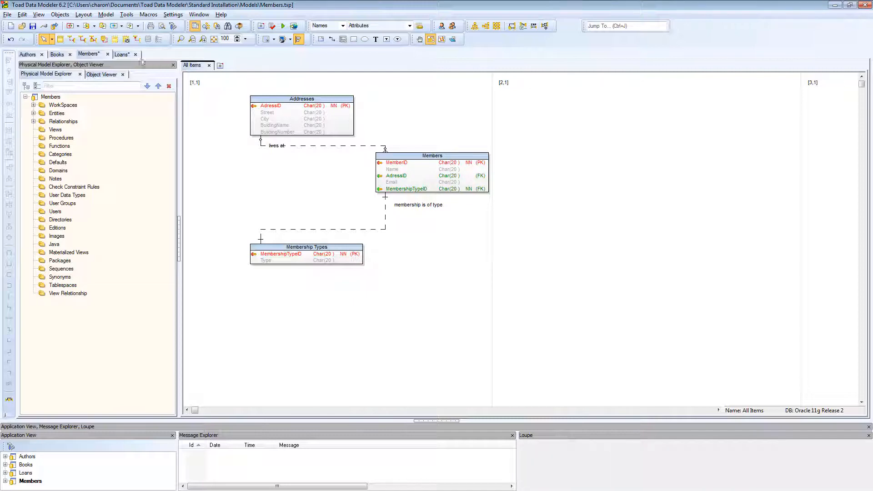
Step: Update the external Members entity in the Loans model from its source
click(121, 55)
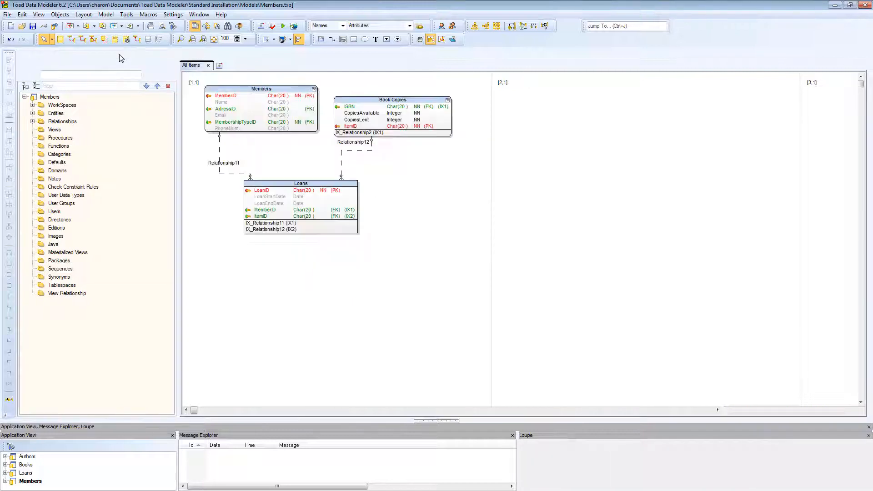
right_click(263, 132)
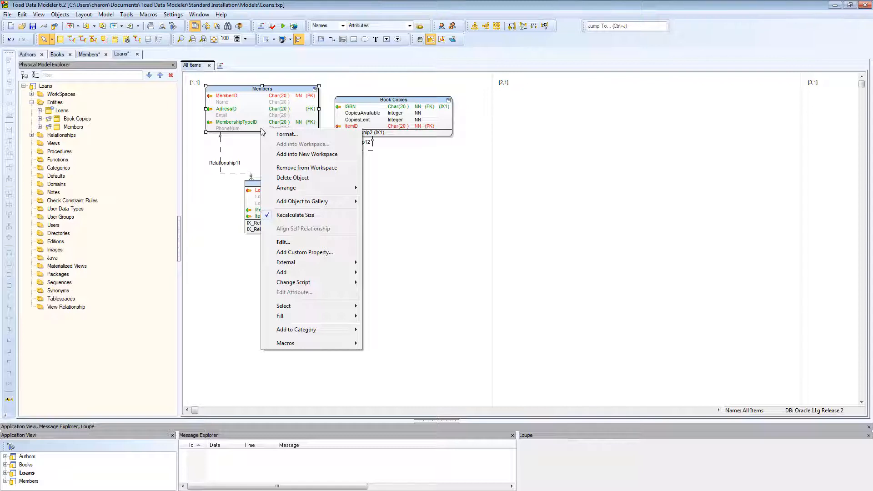
mouse_move(313, 264)
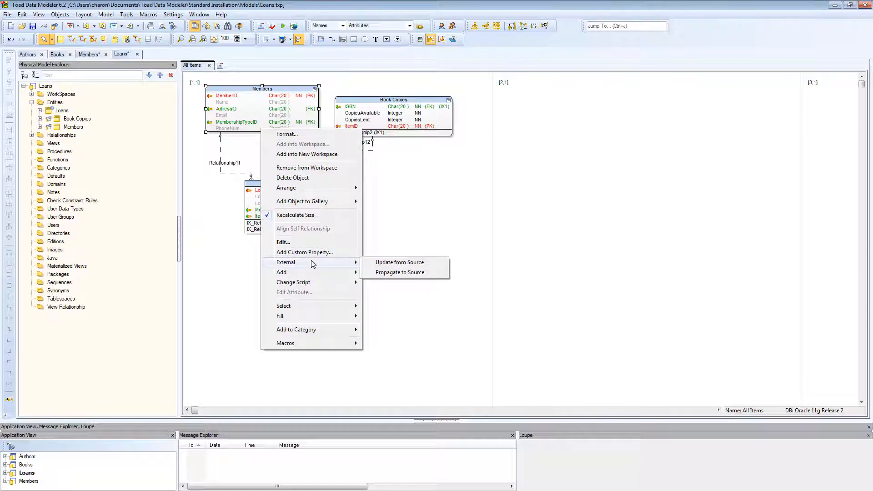
click(383, 266)
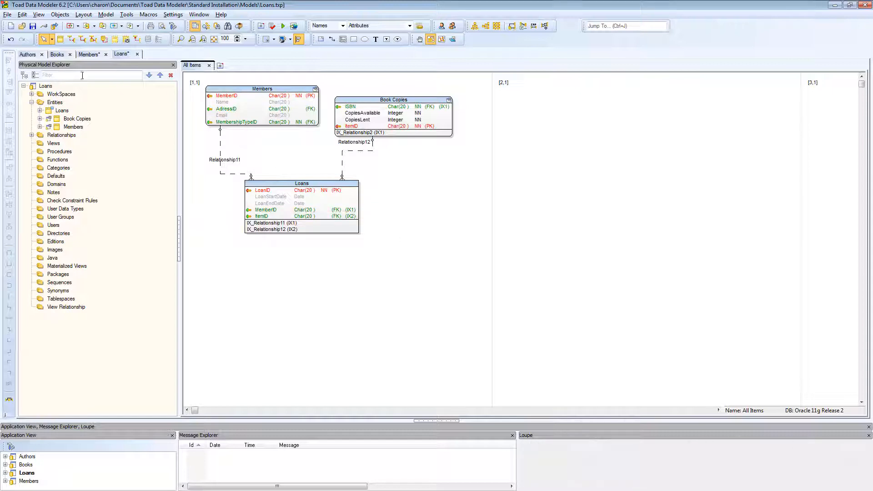
Step: Examine the attribute data types and the assigned user/schema of the Authors entity in the Authors model, and close its properties
click(28, 55)
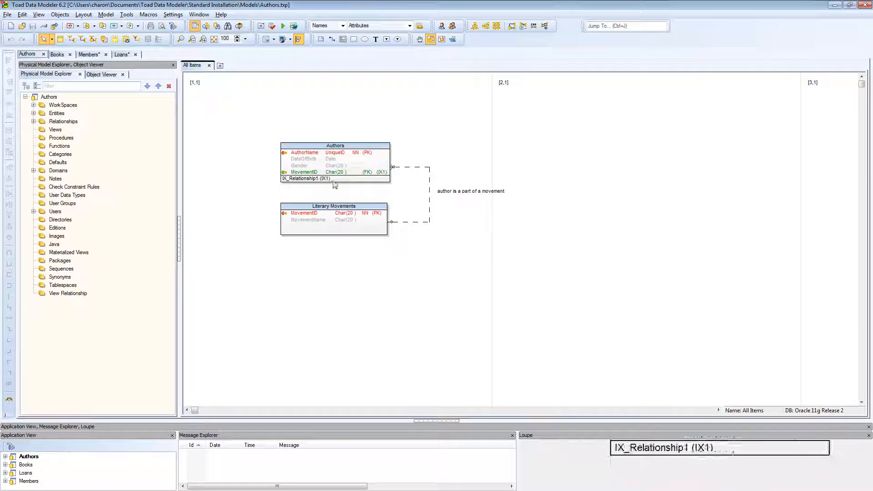
click(352, 164)
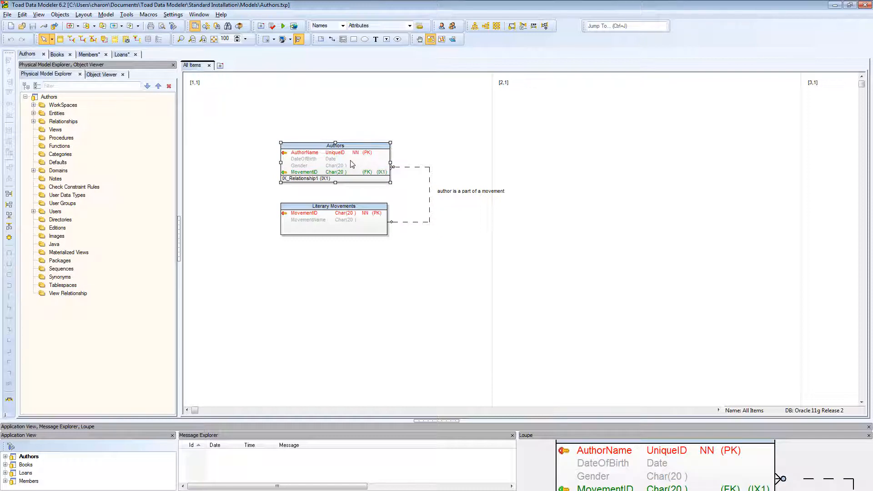
double_click(352, 164)
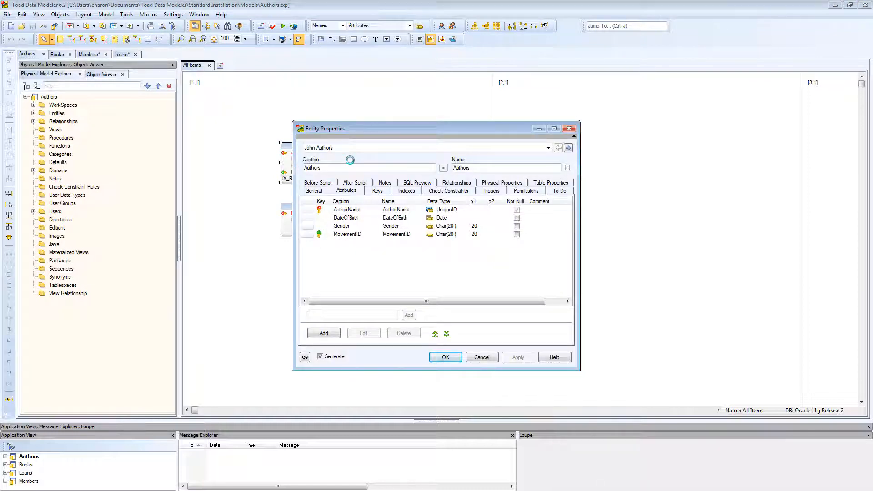
click(430, 213)
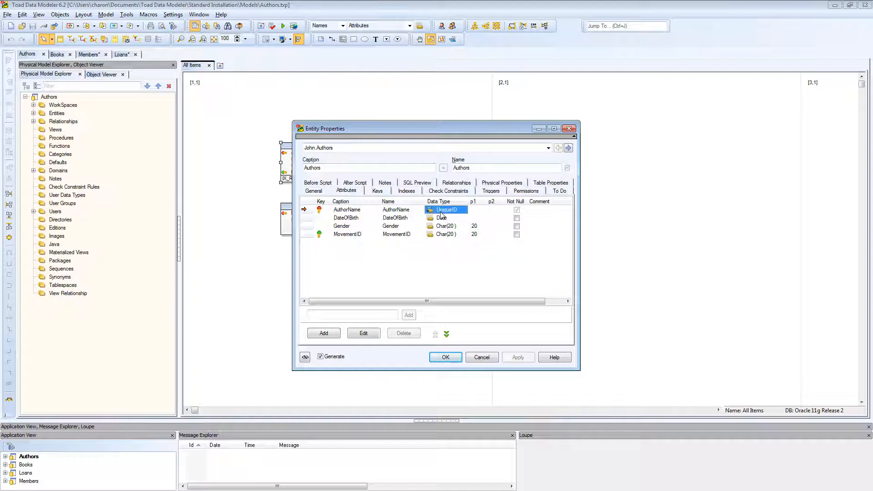
click(314, 193)
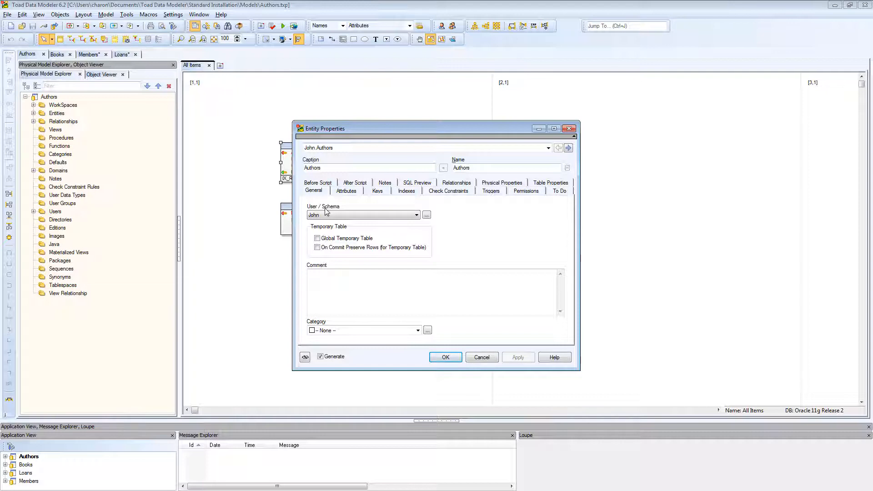
click(446, 357)
click(423, 134)
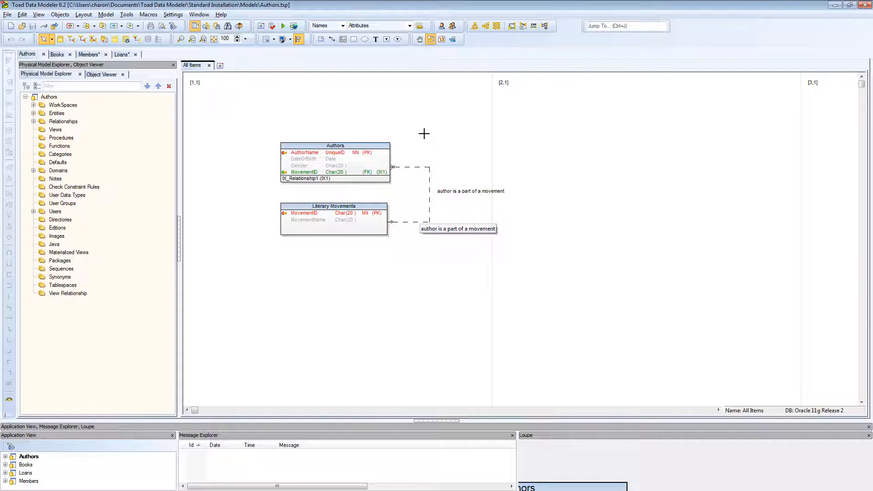
Step: Insert the Authors entity with its linked user and UniqueID domain from the Authors model into the Books model, and place it below Book Copies
click(55, 56)
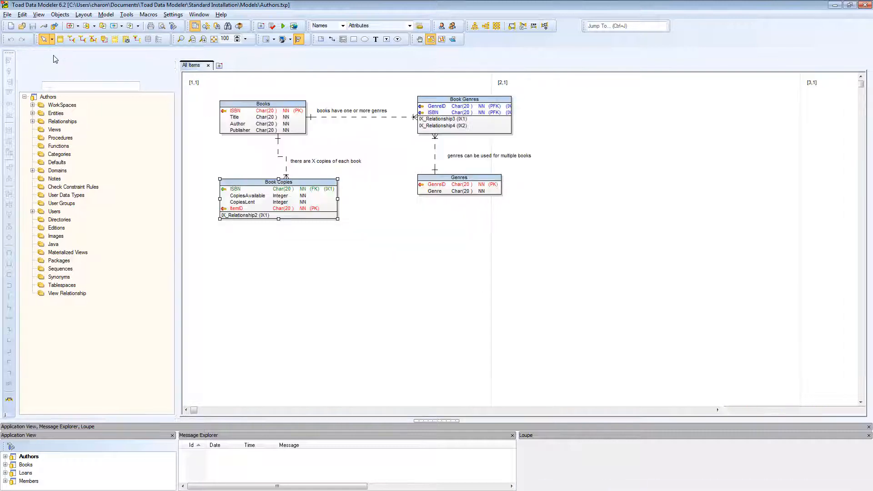
right_click(47, 98)
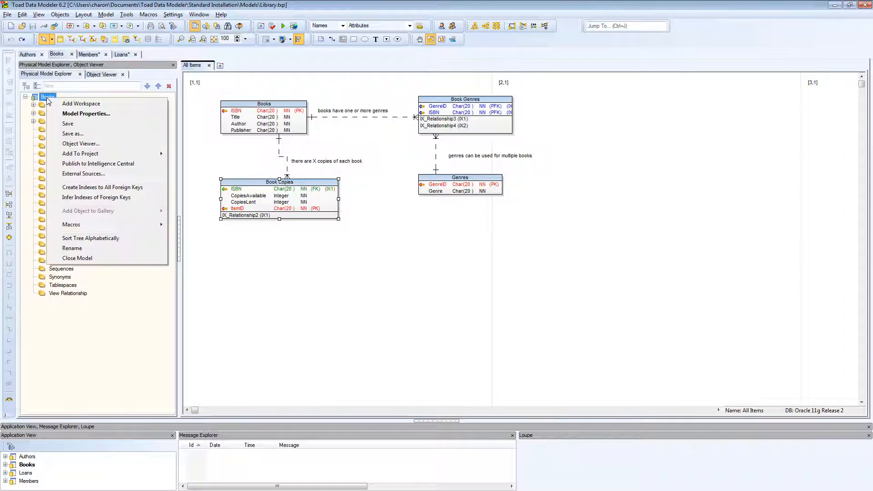
click(75, 173)
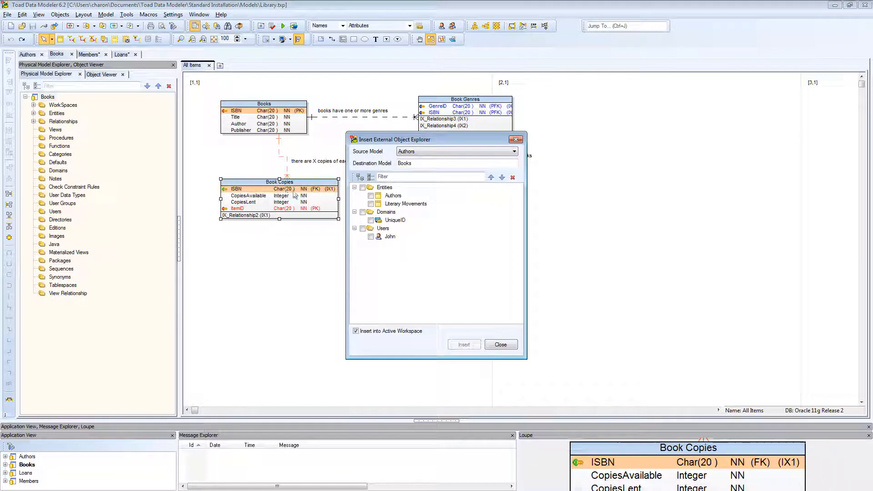
click(371, 196)
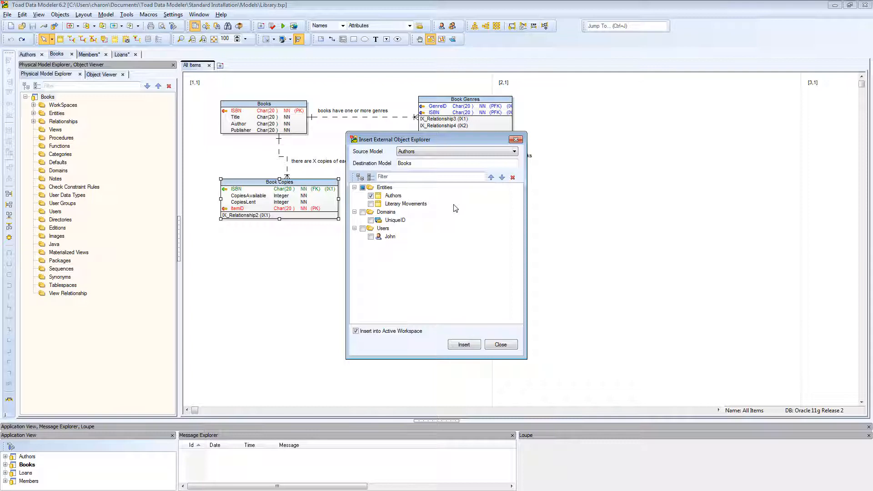
click(463, 345)
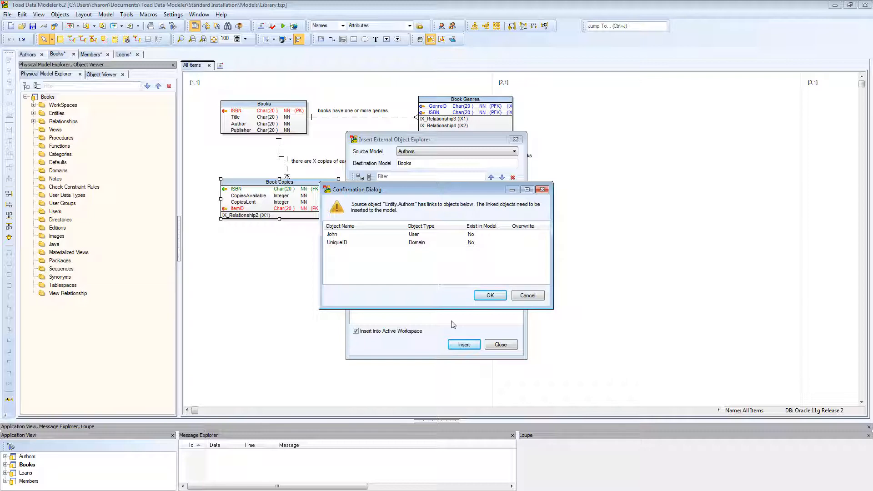
click(487, 296)
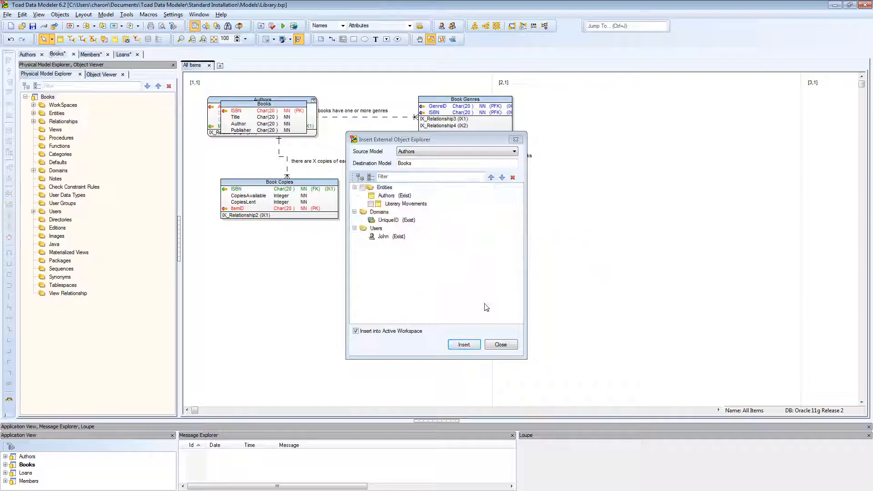
click(501, 344)
drag(316, 109, 318, 257)
click(352, 250)
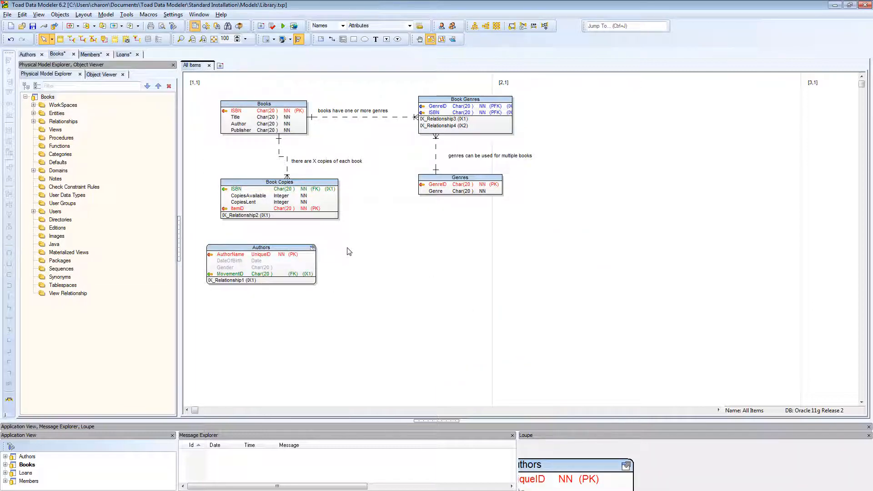
Step: Examine the external domain and user listed in the Books model
click(33, 171)
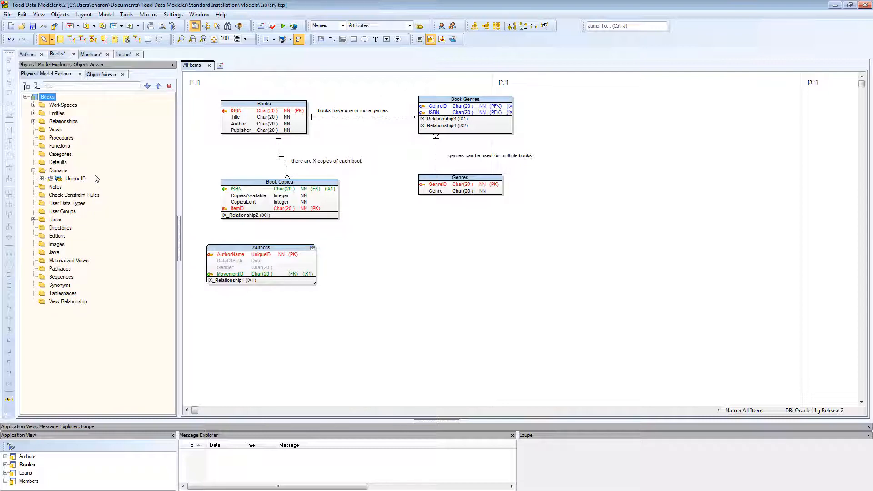
click(33, 220)
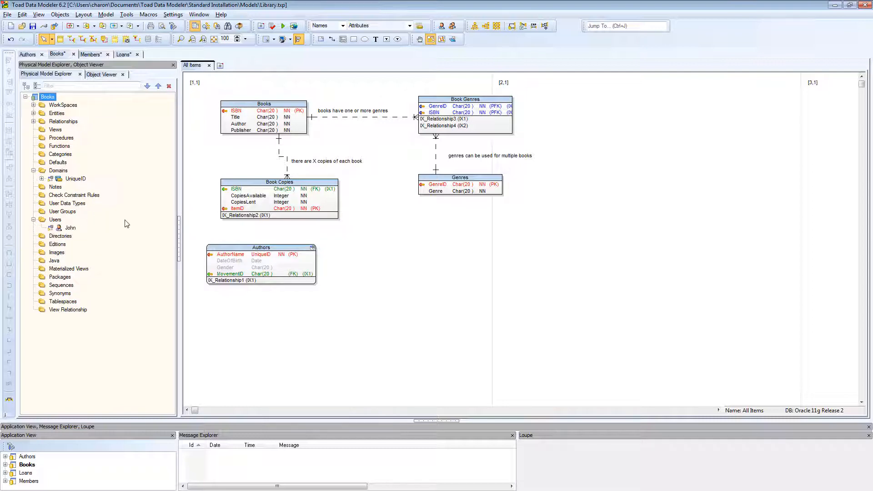
click(373, 254)
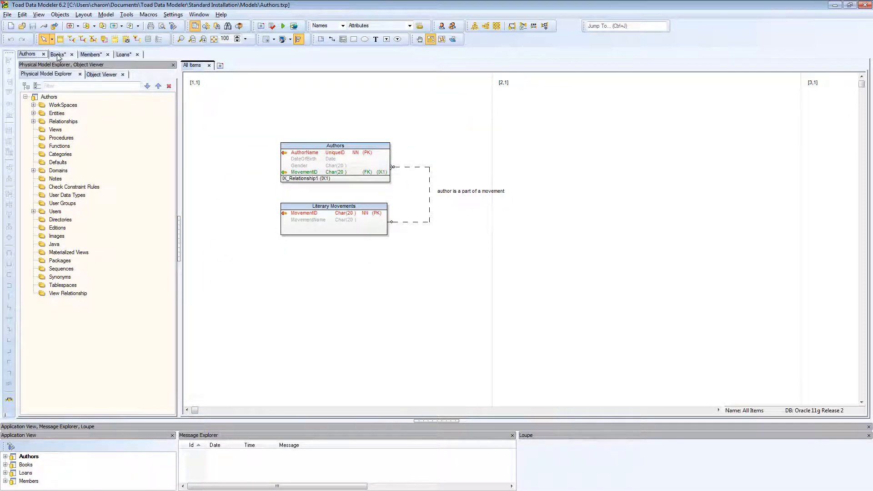
Step: Switch to the Members model and select its Members entity
click(58, 55)
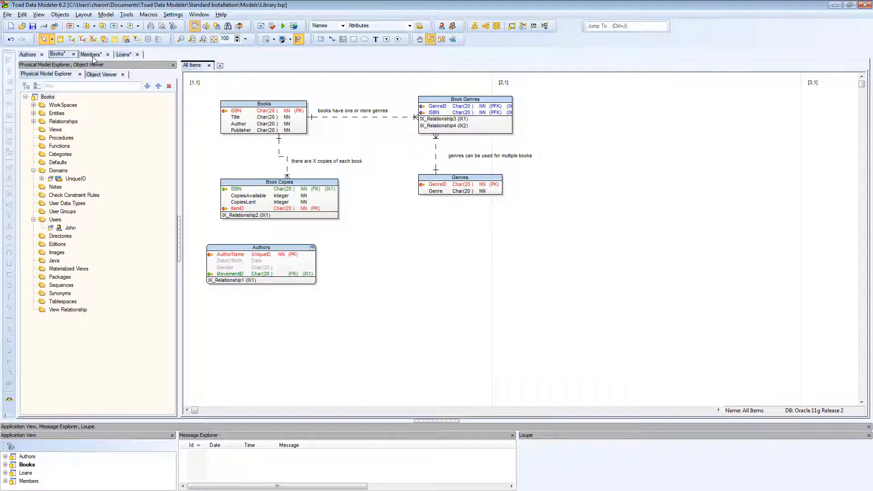
click(92, 55)
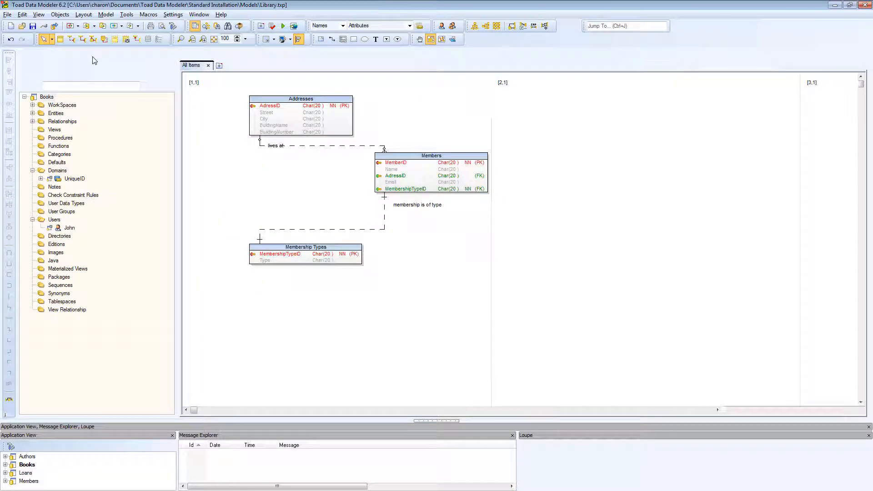
click(431, 177)
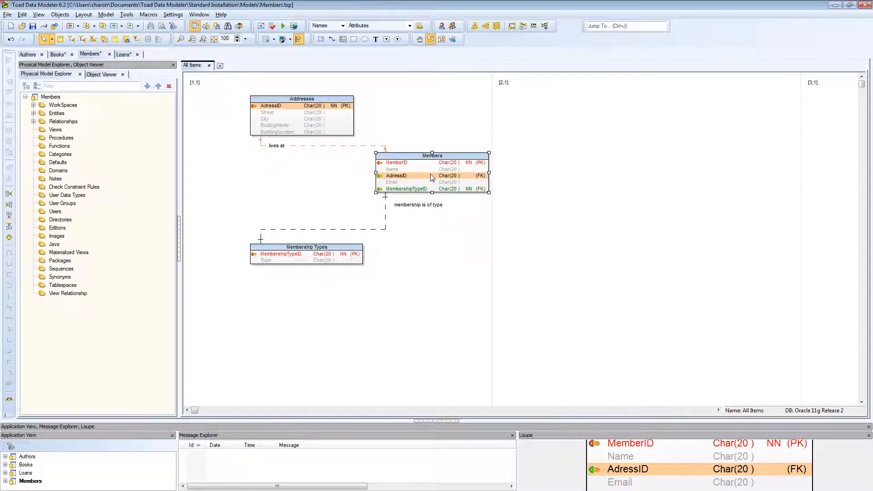